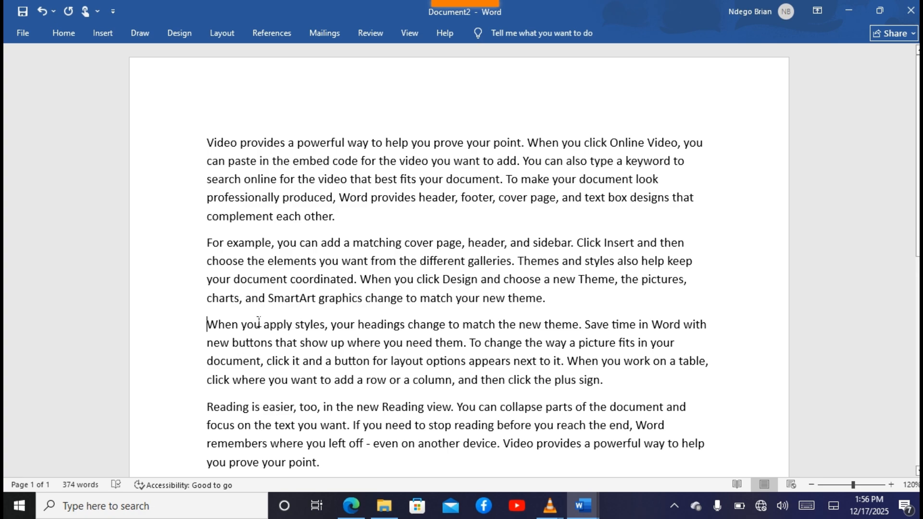
Insert a Next Page section break after the second paragraph, ending "change to match your new theme."
{"action": "left_click", "coordinate": [274, 267]}
{"action": "left_click", "coordinate": [223, 33]}
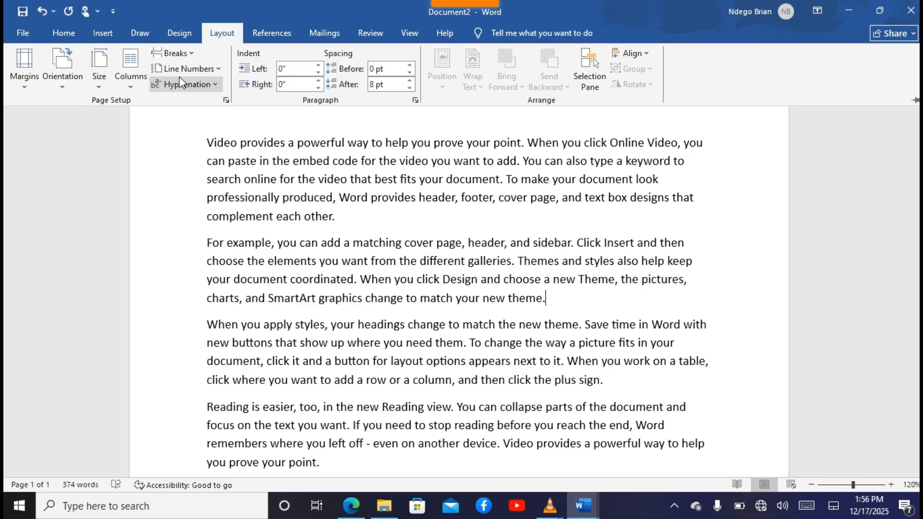
{"action": "left_click", "coordinate": [191, 54]}
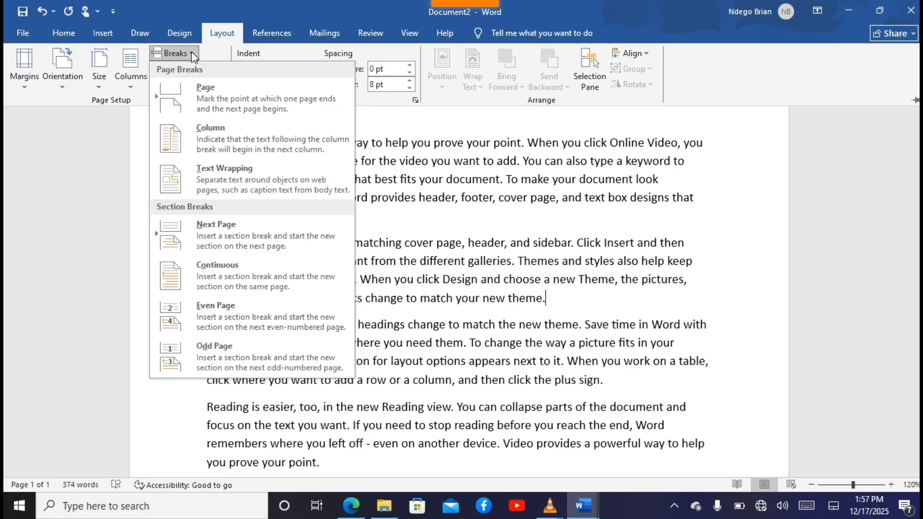
{"action": "left_click", "coordinate": [220, 235]}
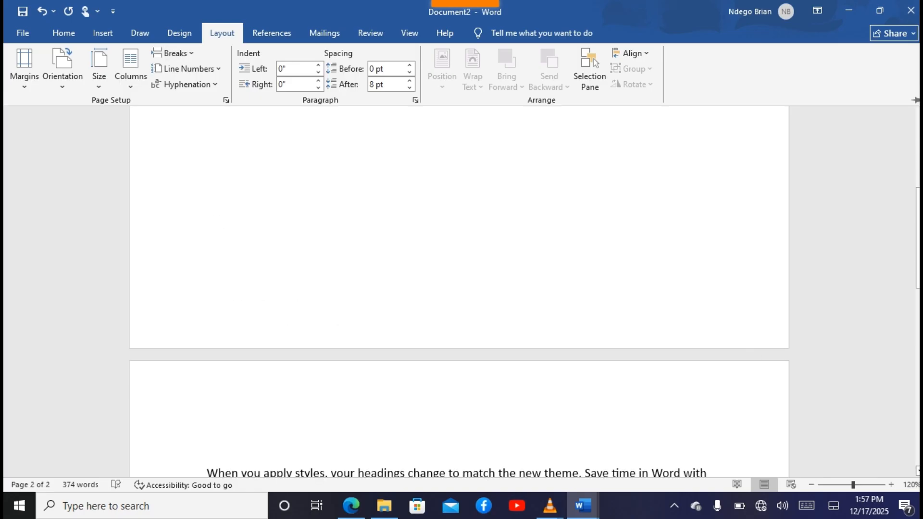
Examine the section break between the second and third paragraphs in Outline view, and return to the print layout
{"action": "left_click_drag", "start_coordinate": [918, 270], "coordinate": [917, 144]}
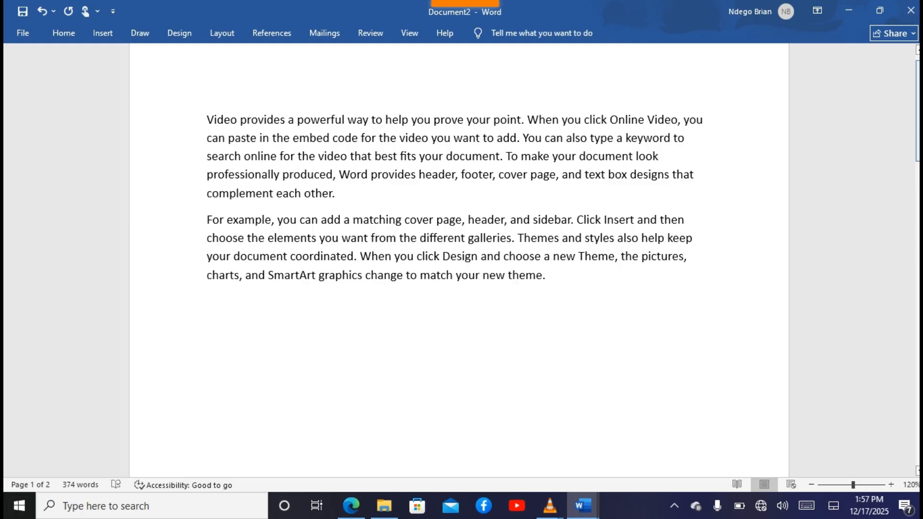
{"action": "left_click", "coordinate": [414, 34]}
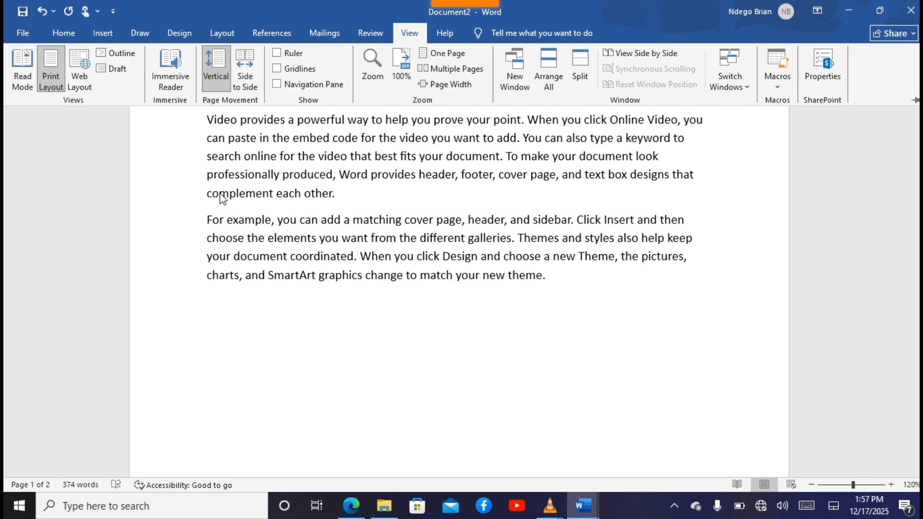
{"action": "left_click", "coordinate": [121, 54]}
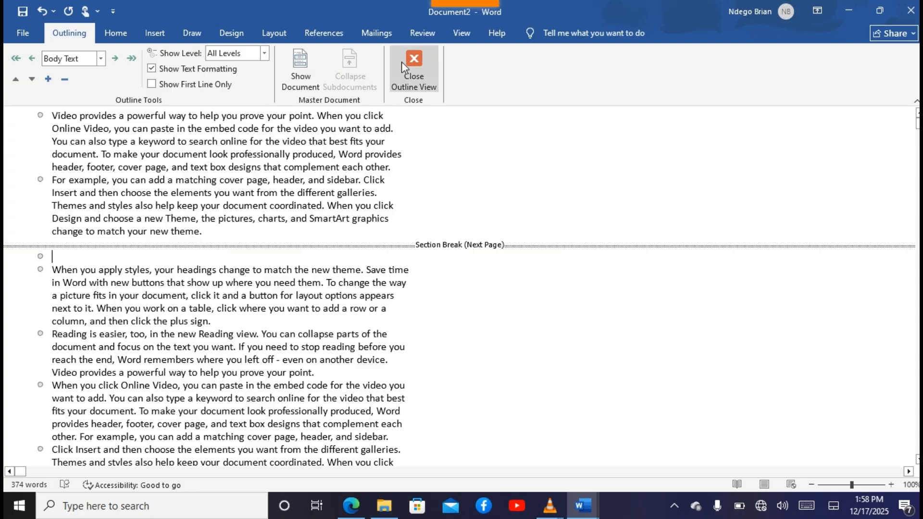
{"action": "left_click", "coordinate": [410, 76]}
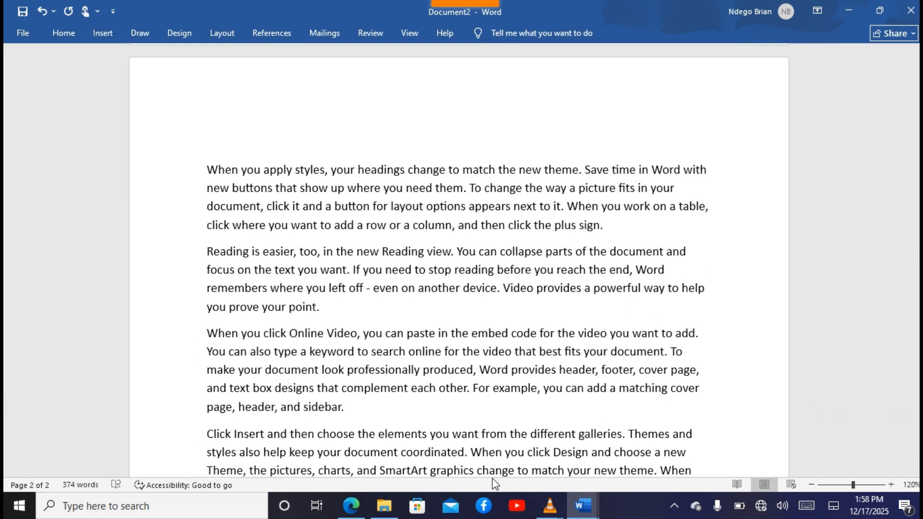
Switch to the lesson PDF in Edge and read the "Adding Different Page Numbers Formats" page in full screen
{"action": "left_click", "coordinate": [350, 506]}
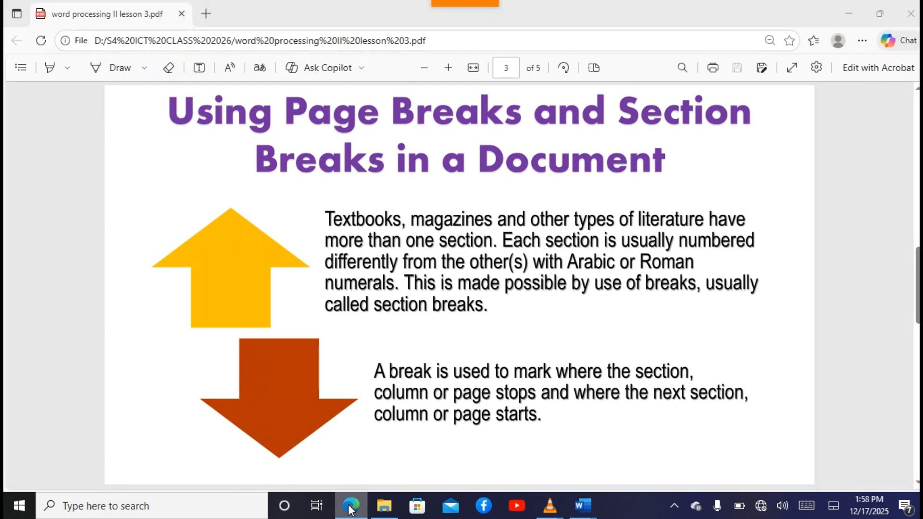
{"action": "scroll", "coordinate": [559, 296], "scroll_direction": "down", "scroll_amount": 10}
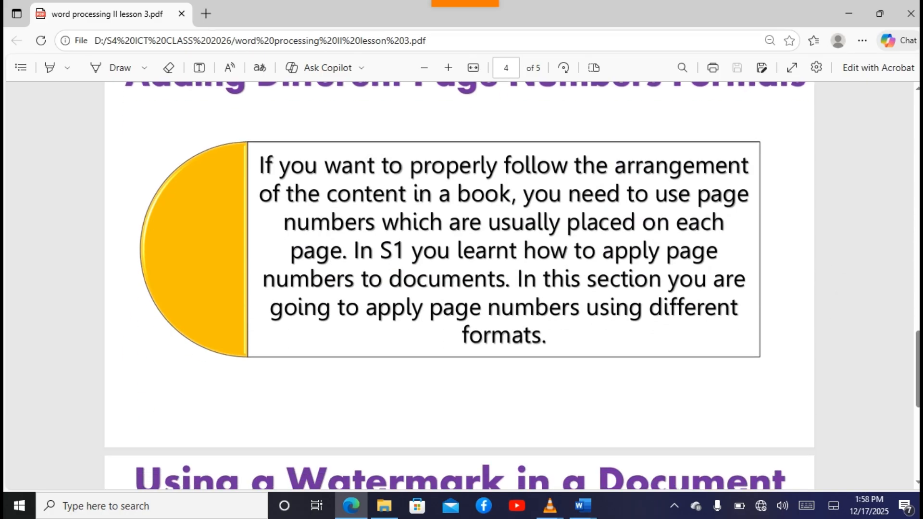
{"action": "scroll", "coordinate": [559, 297], "scroll_direction": "up", "scroll_amount": 3}
{"action": "scroll", "coordinate": [560, 297], "scroll_direction": "down", "scroll_amount": 1}
{"action": "key", "text": "F11"}
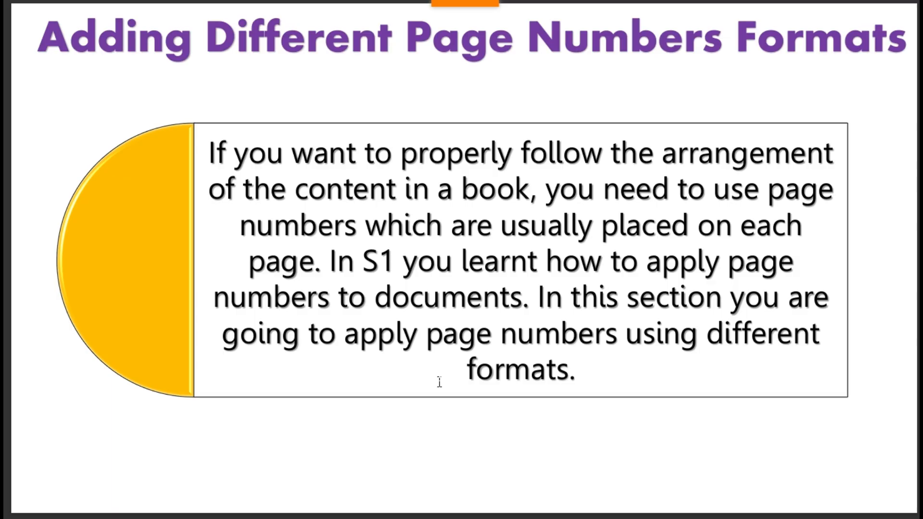
{"action": "key", "text": "Escape"}
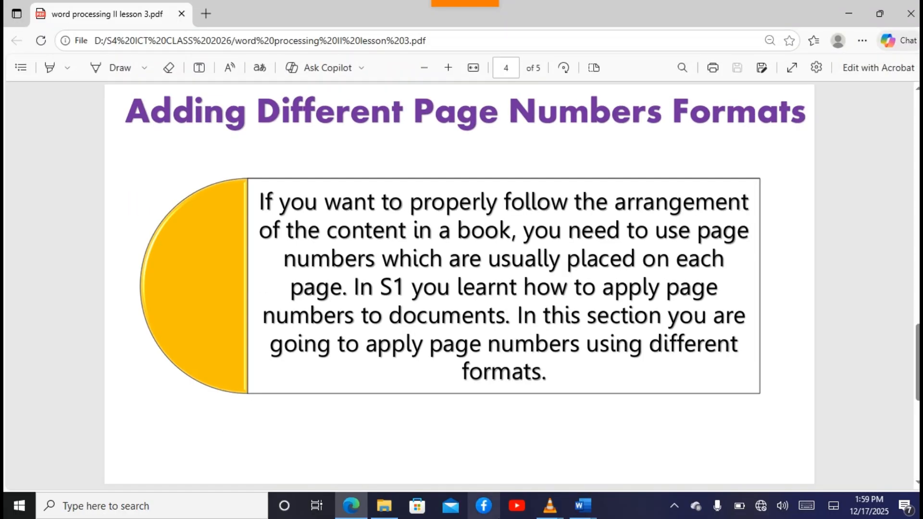
Switch back to Document2 in Word and paste copies of its last two paragraphs repeatedly at the end, extending it to five pages
{"action": "left_click", "coordinate": [589, 505]}
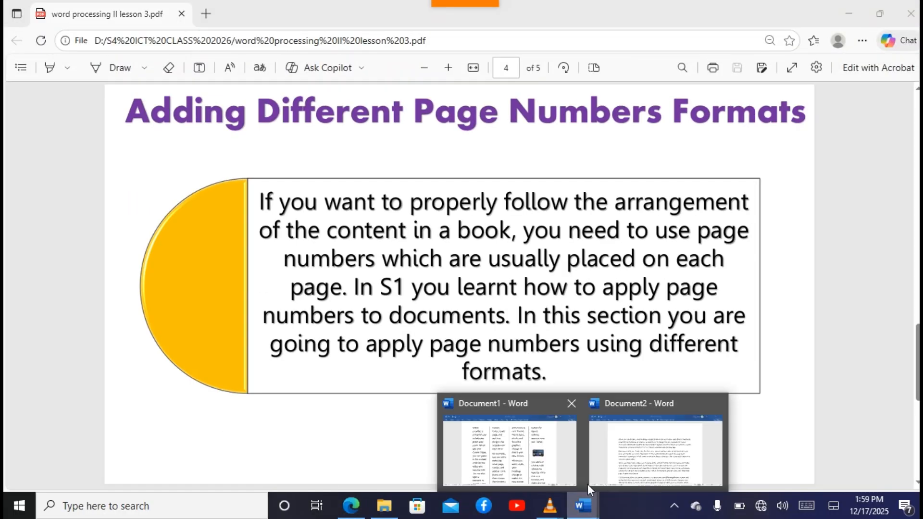
{"action": "left_click", "coordinate": [618, 460]}
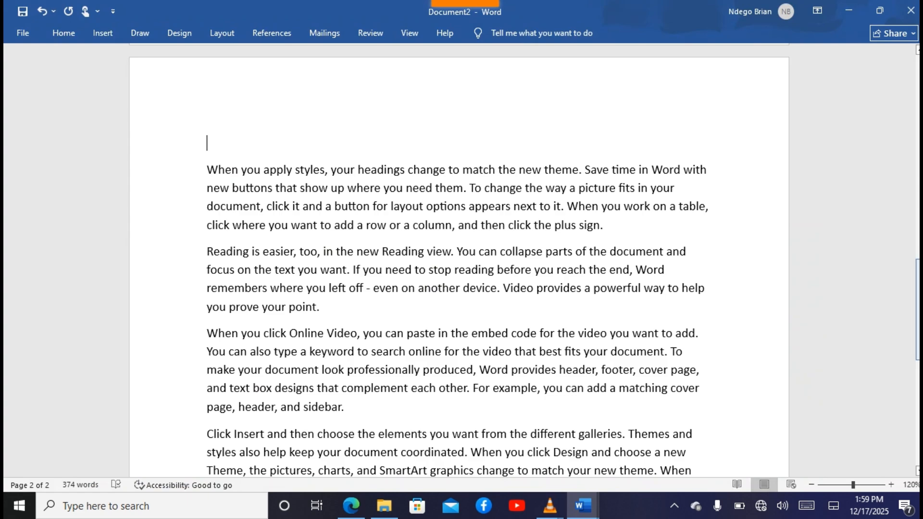
{"action": "left_click_drag", "start_coordinate": [917, 307], "coordinate": [918, 333]}
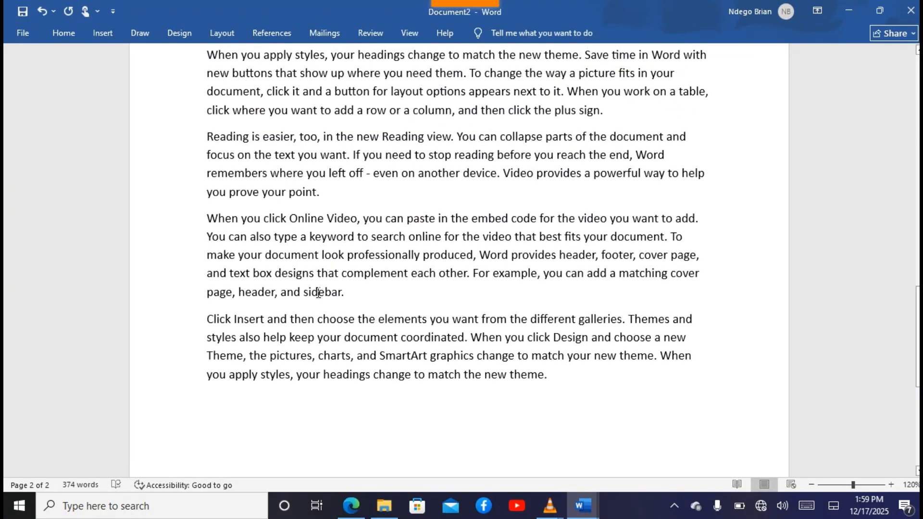
{"action": "left_click_drag", "start_coordinate": [207, 217], "coordinate": [604, 381]}
{"action": "key", "text": "ctrl+c"}
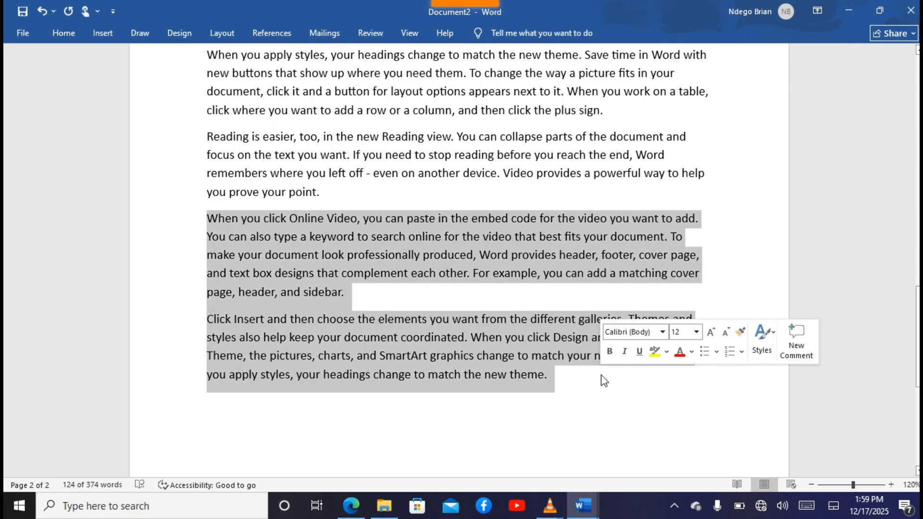
{"action": "left_click", "coordinate": [300, 405]}
{"action": "key", "text": "ctrl+v"}
{"action": "key", "text": "ctrl+v"}
{"action": "key", "text": "ctrl+v"}
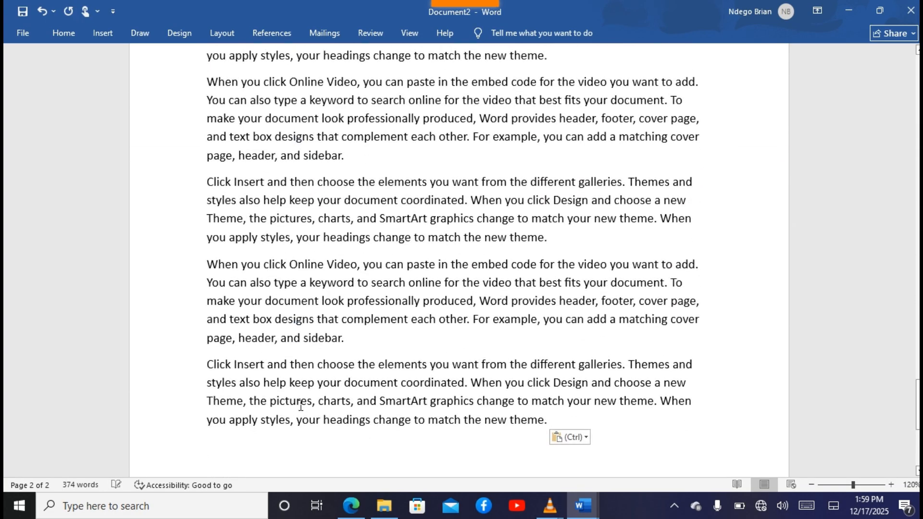
{"action": "key", "text": "ctrl+v"}
Return to the first page and insert page numbers at the bottom of the page in the Accent Bar 1 style
{"action": "left_click", "coordinate": [409, 321]}
{"action": "left_click_drag", "start_coordinate": [917, 421], "coordinate": [897, 52]}
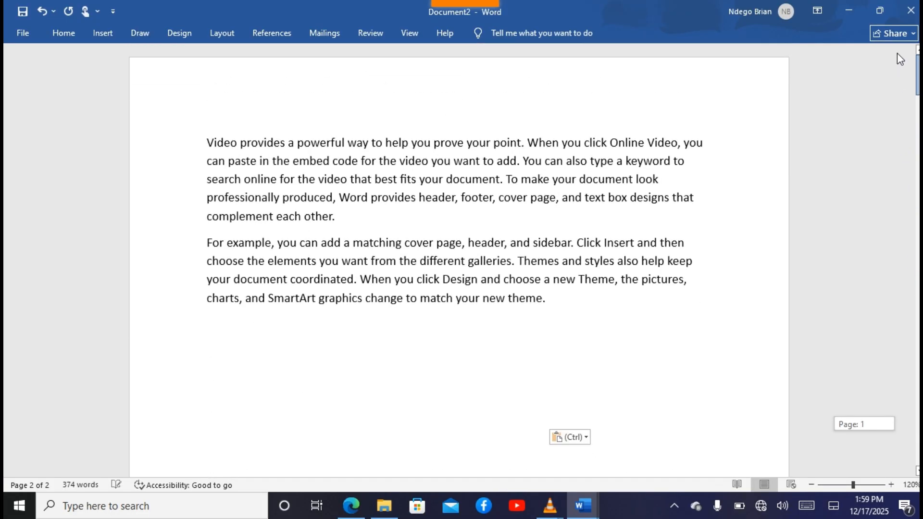
{"action": "left_click", "coordinate": [668, 176]}
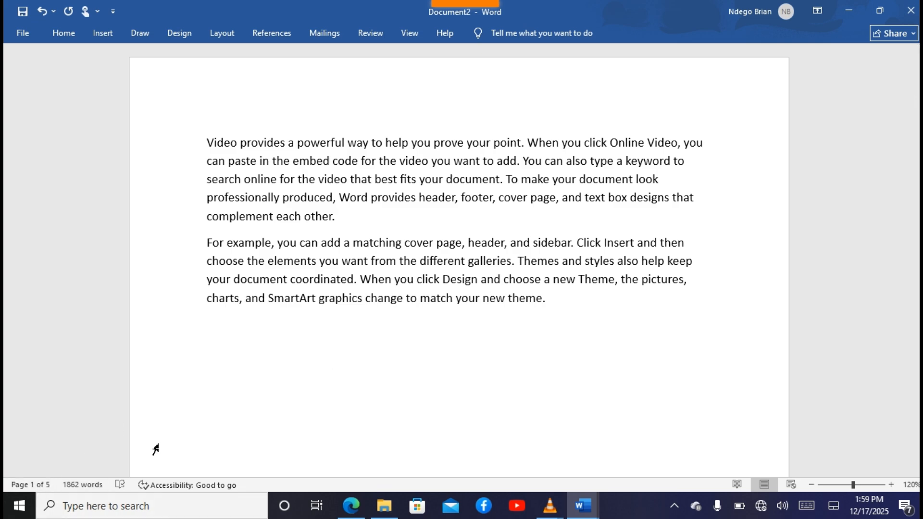
{"action": "left_click", "coordinate": [720, 276]}
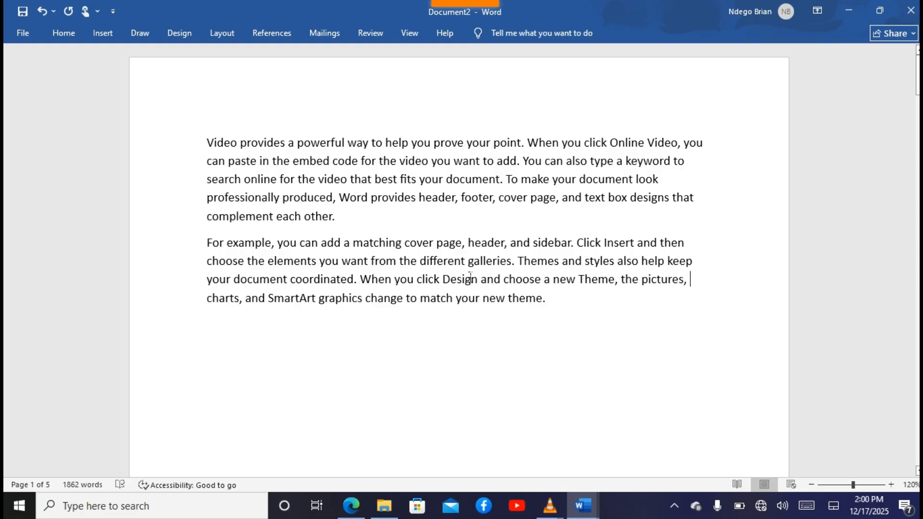
{"action": "left_click", "coordinate": [107, 37]}
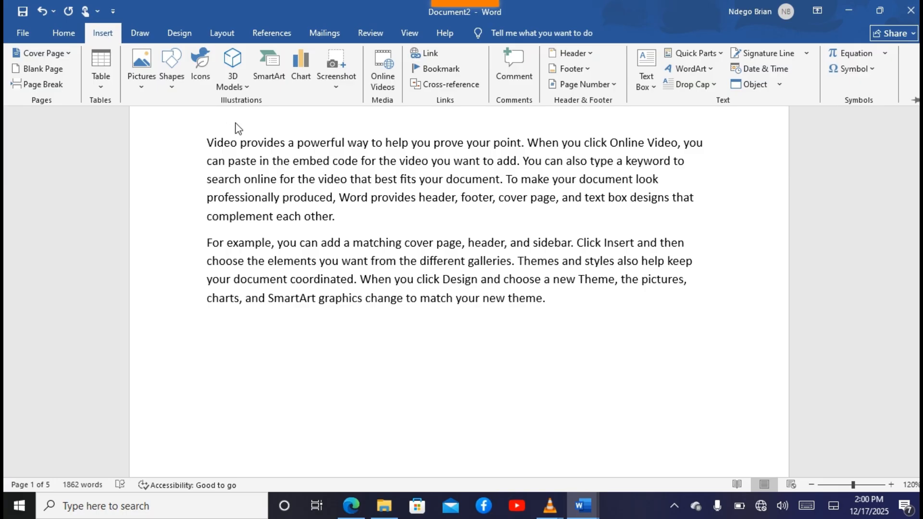
{"action": "left_click", "coordinate": [605, 88]}
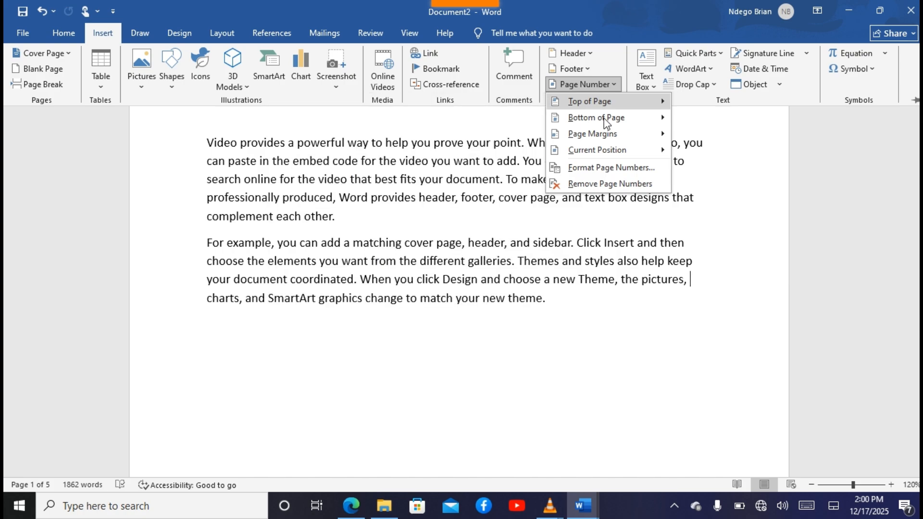
{"action": "left_click", "coordinate": [606, 122]}
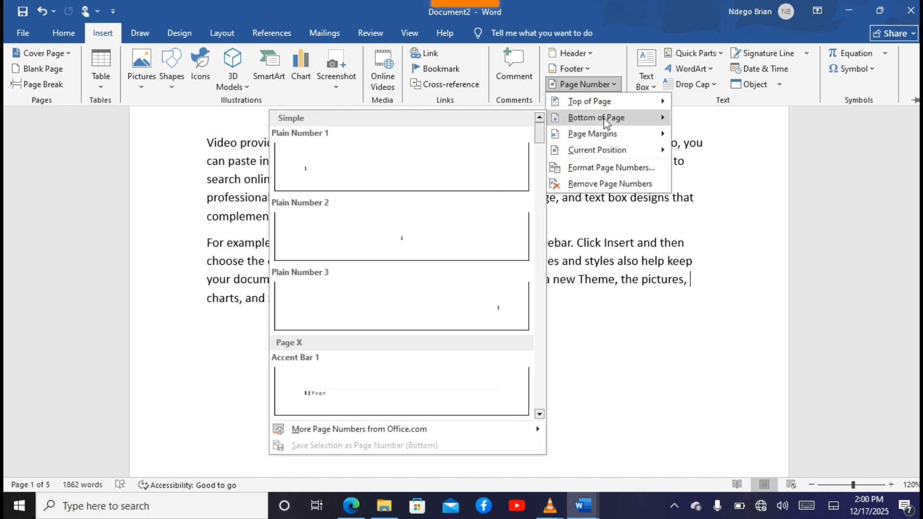
{"action": "left_click", "coordinate": [310, 392]}
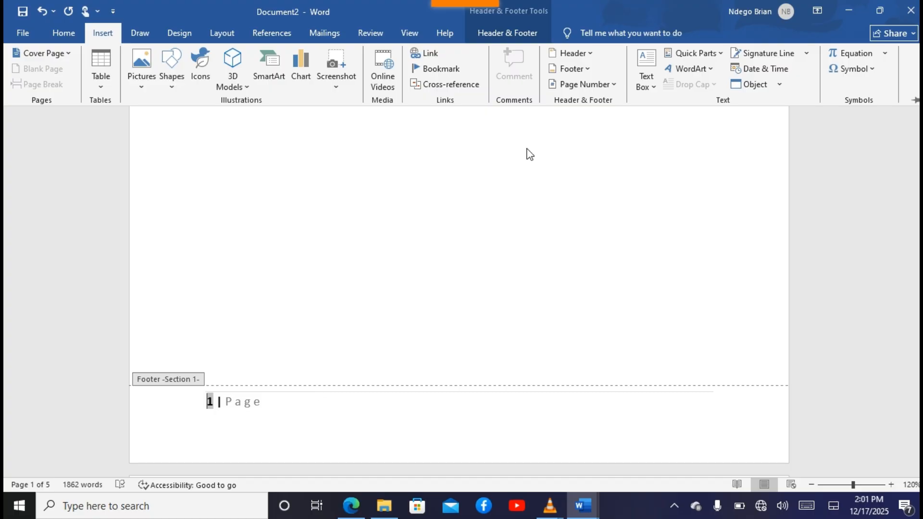
Format the Section 1 page numbers as - 1 -, - 2 -, - 3 - and start the numbering at - 1 -
{"action": "left_click", "coordinate": [600, 85]}
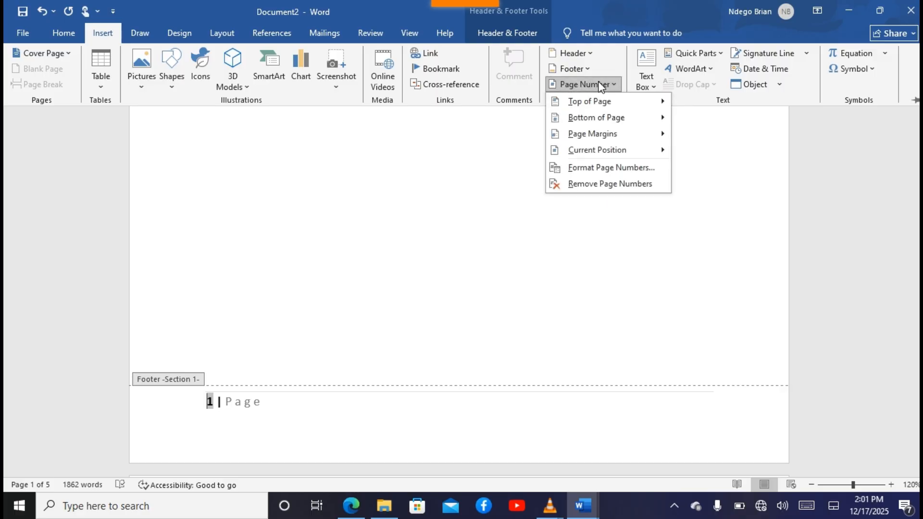
{"action": "left_click", "coordinate": [595, 168]}
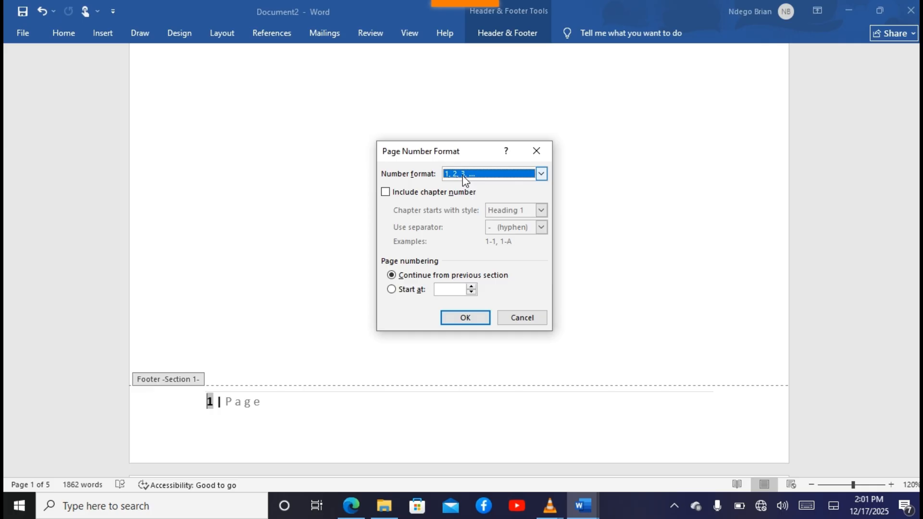
{"action": "left_click", "coordinate": [542, 174]}
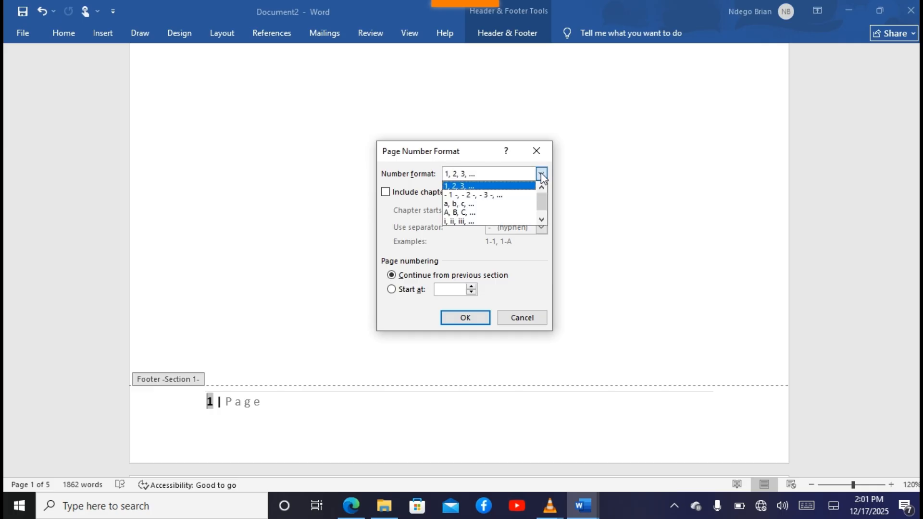
{"action": "left_click", "coordinate": [498, 195]}
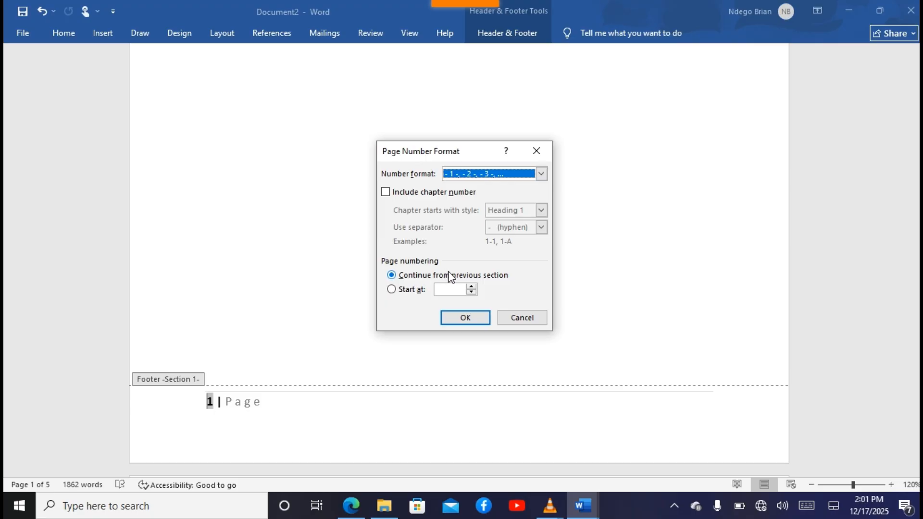
{"action": "left_click", "coordinate": [397, 290]}
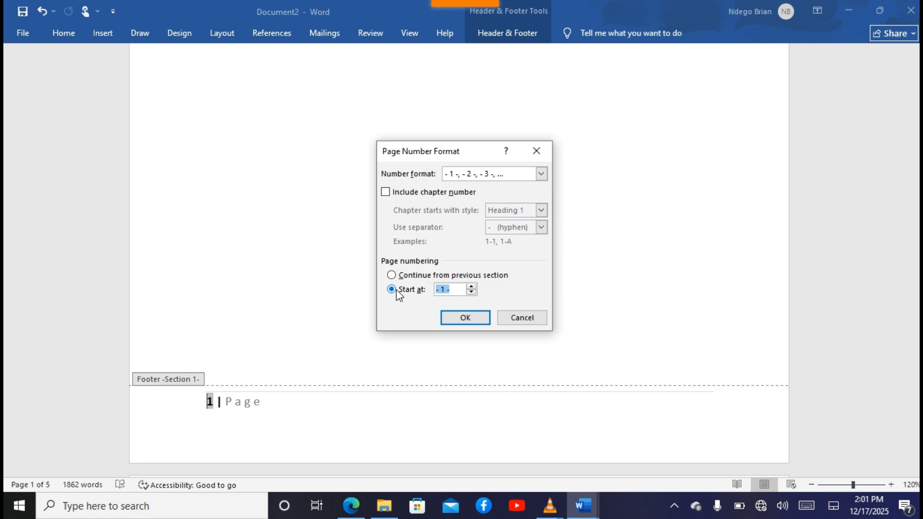
{"action": "left_click", "coordinate": [461, 318]}
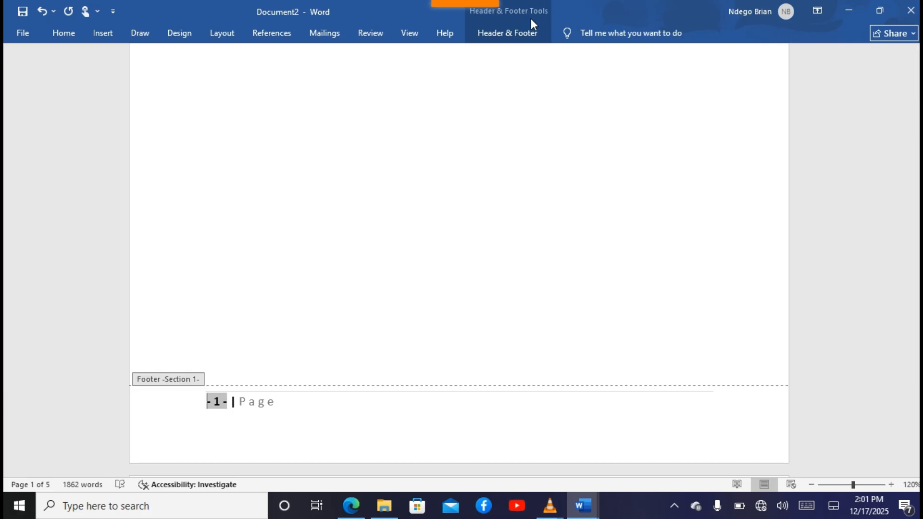
Change the Section 1 page number format to A, B, C, with the numbering starting at A
{"action": "left_click", "coordinate": [507, 30]}
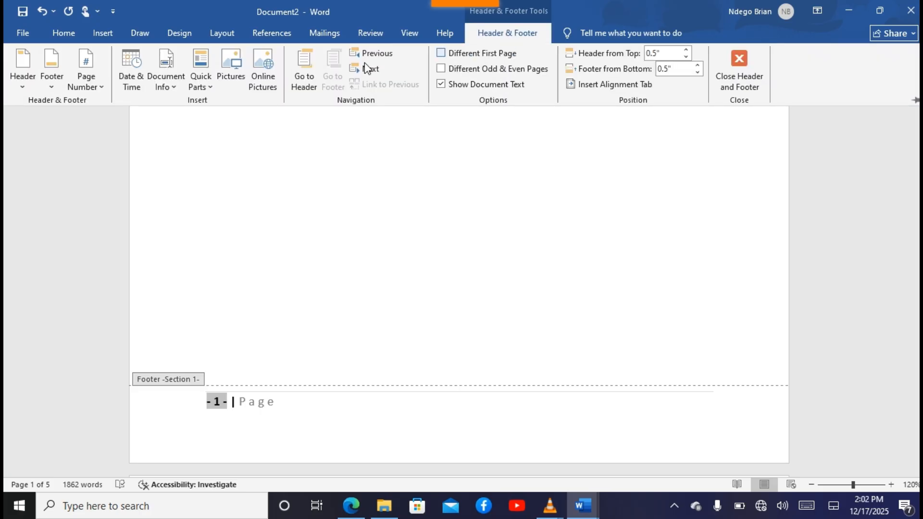
{"action": "left_click", "coordinate": [91, 80]}
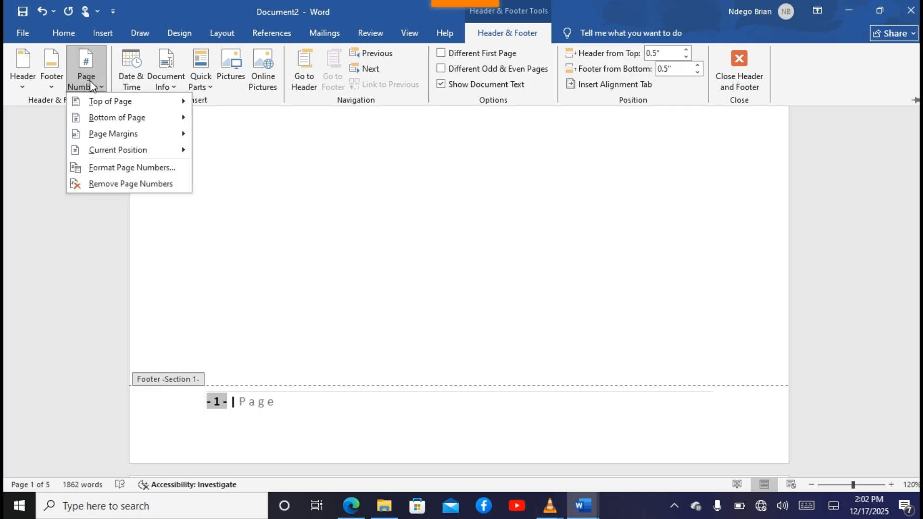
{"action": "left_click", "coordinate": [113, 168]}
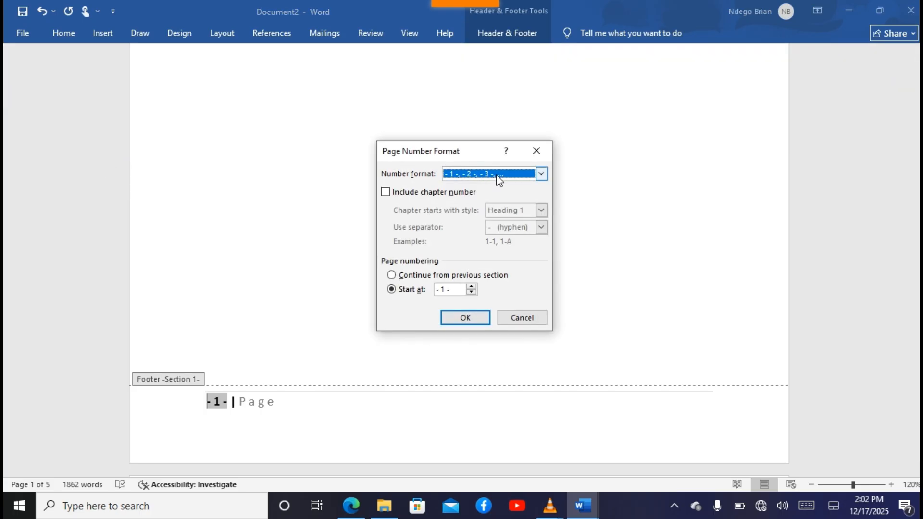
{"action": "left_click", "coordinate": [541, 176]}
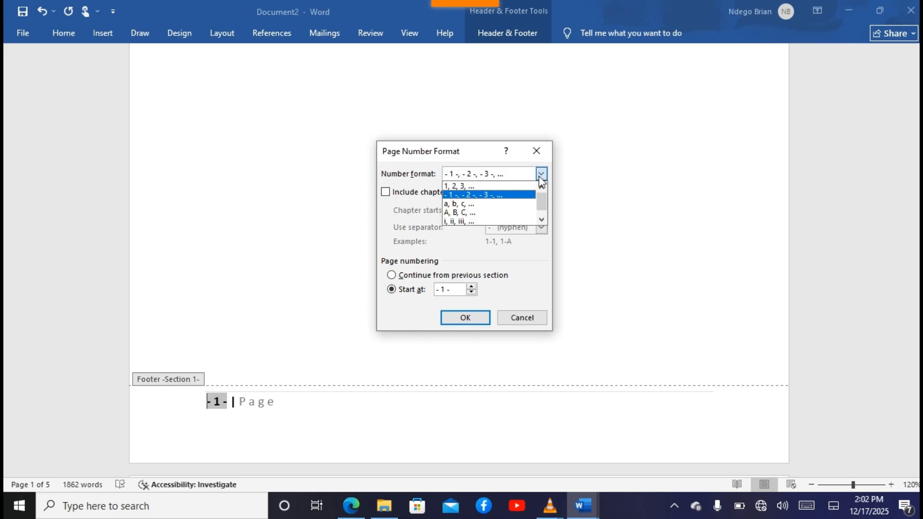
{"action": "left_click", "coordinate": [471, 215]}
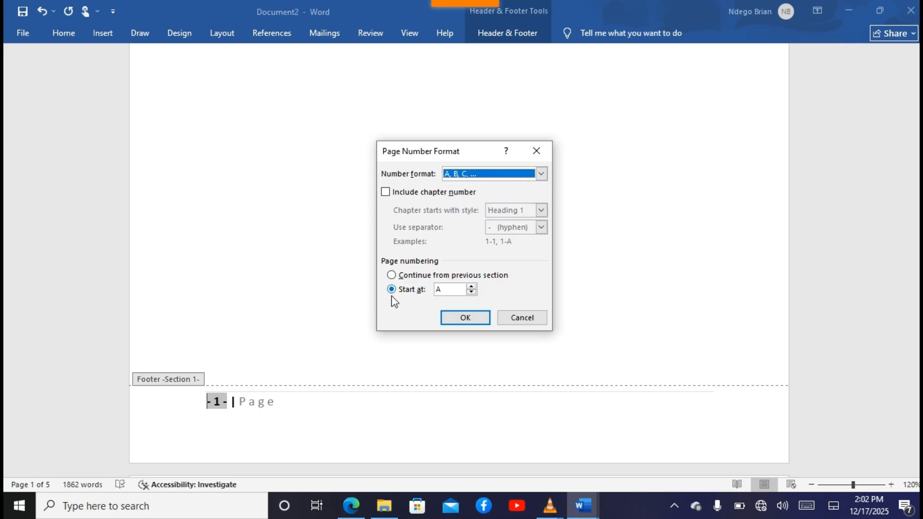
{"action": "left_click", "coordinate": [469, 317]}
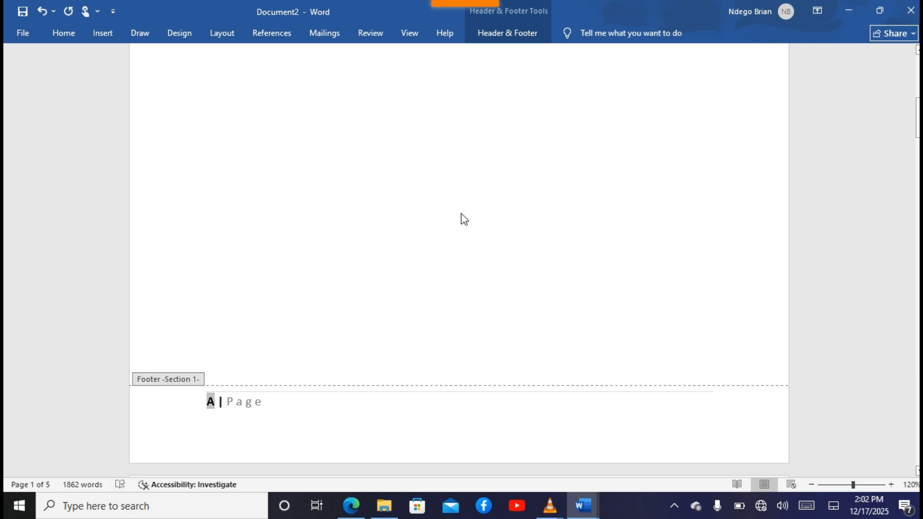
Close footer editing, check the page number at the foot of the first page, and return to the start of the document
{"action": "left_click", "coordinate": [510, 32]}
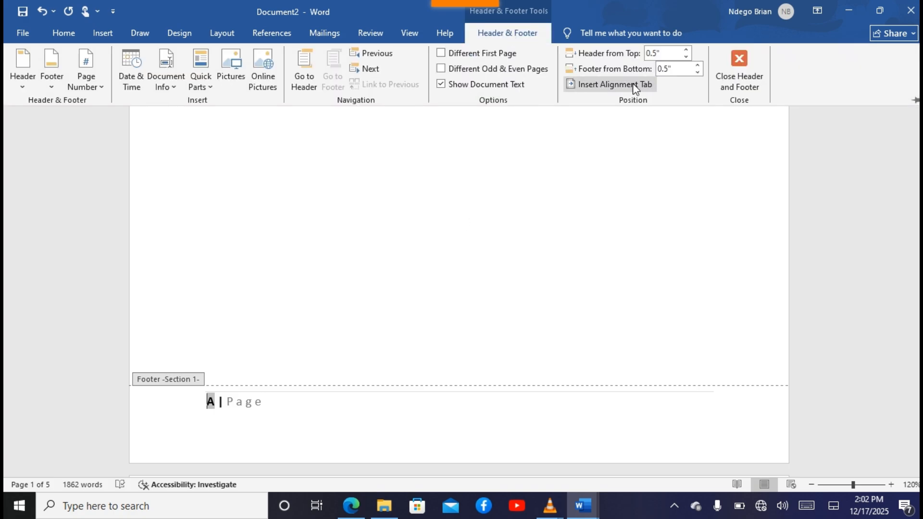
{"action": "left_click", "coordinate": [737, 69]}
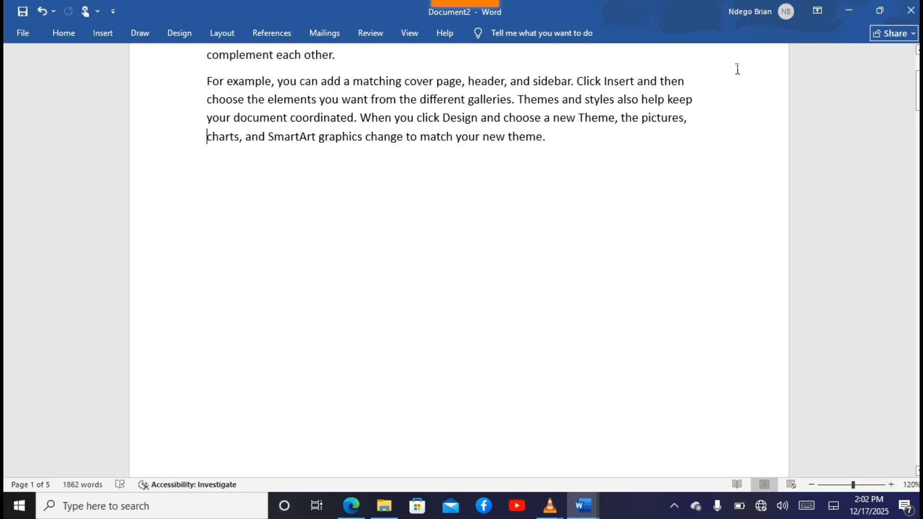
{"action": "left_click_drag", "start_coordinate": [918, 94], "coordinate": [918, 129]}
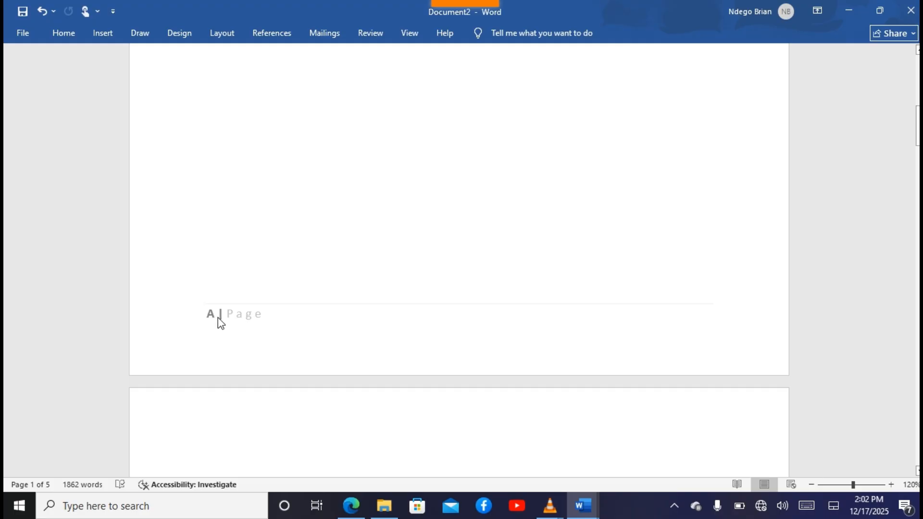
{"action": "left_click_drag", "start_coordinate": [918, 125], "coordinate": [905, 34]}
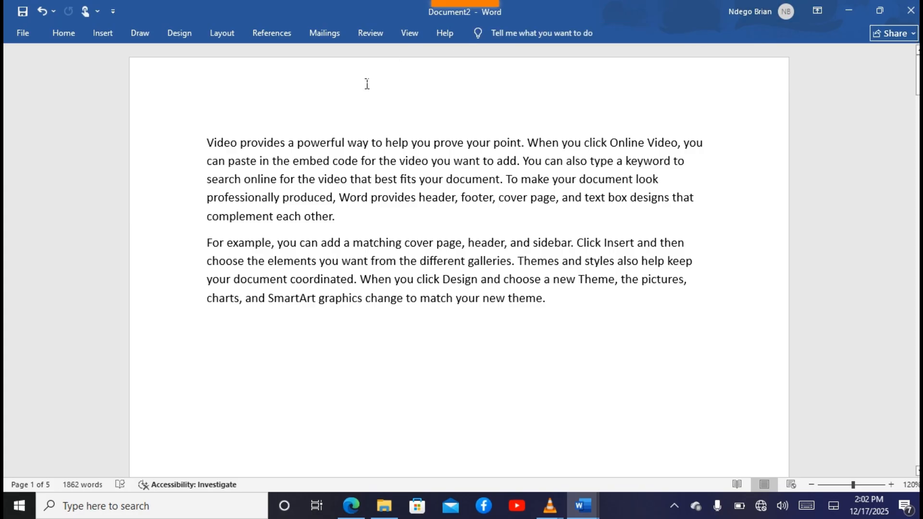
{"action": "left_click", "coordinate": [109, 33]}
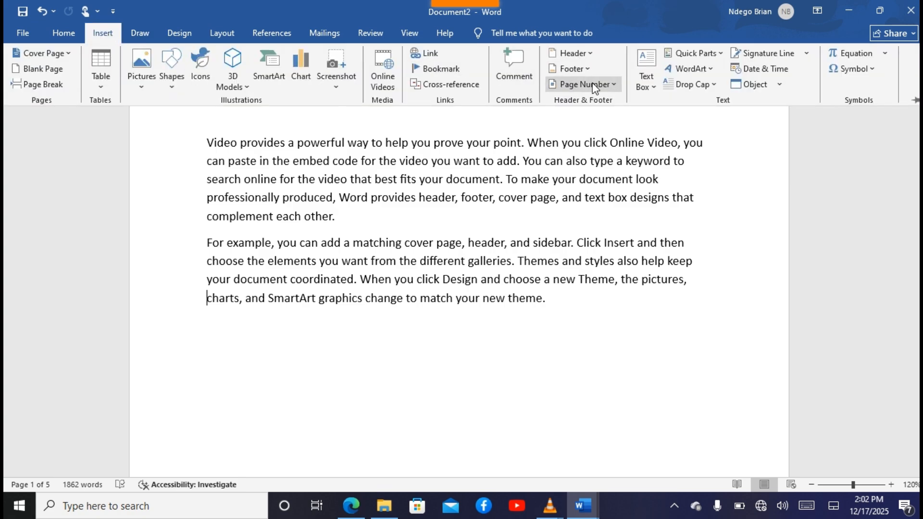
{"action": "left_click", "coordinate": [596, 86]}
{"action": "left_click", "coordinate": [596, 168]}
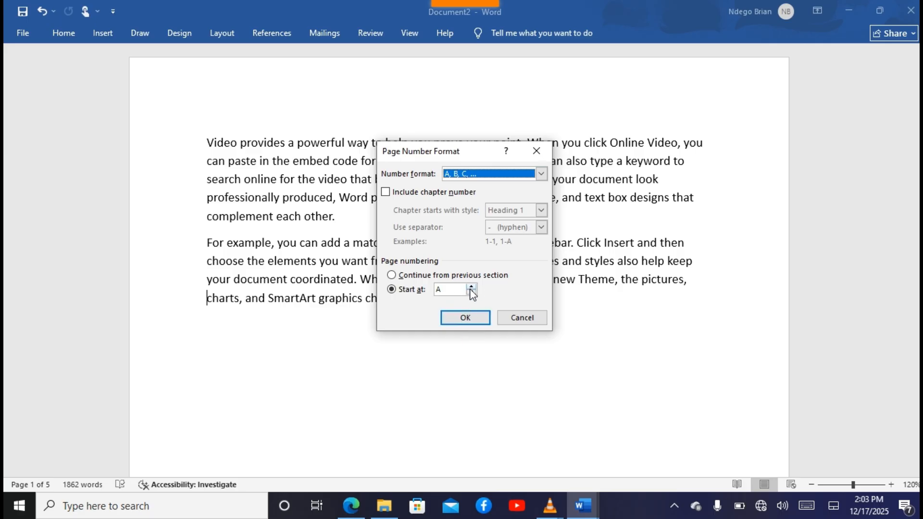
{"action": "left_click", "coordinate": [471, 292]}
{"action": "left_click", "coordinate": [471, 287]}
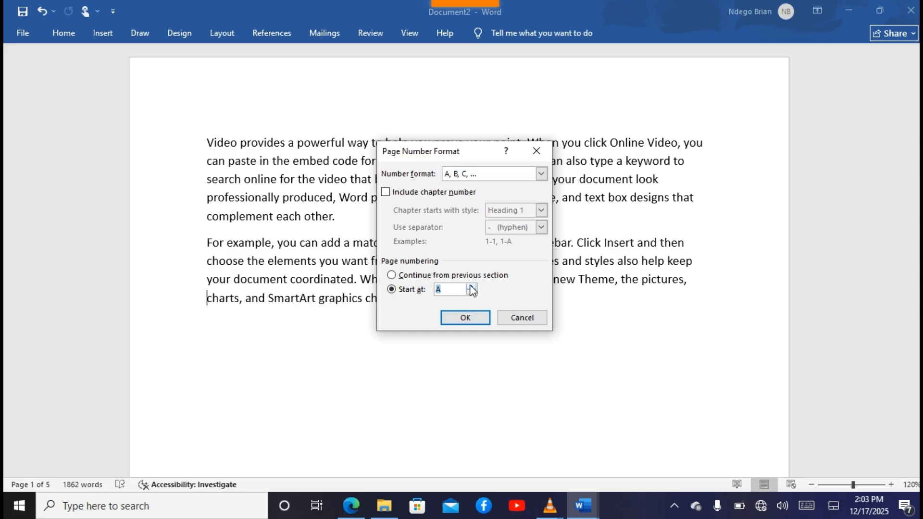
{"action": "left_click", "coordinate": [472, 292]}
{"action": "left_click", "coordinate": [516, 316]}
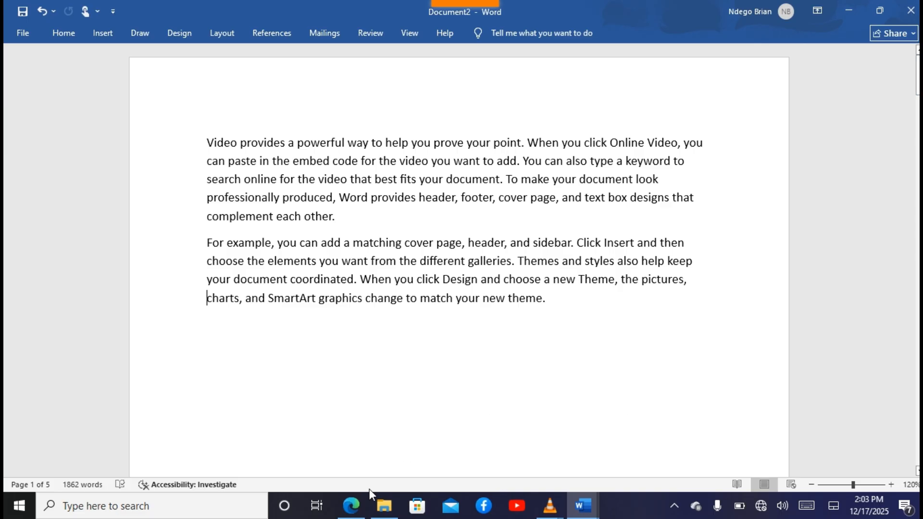
Switch to the lesson PDF in Edge and show its page 5 on using a watermark in full screen
{"action": "left_click", "coordinate": [351, 506]}
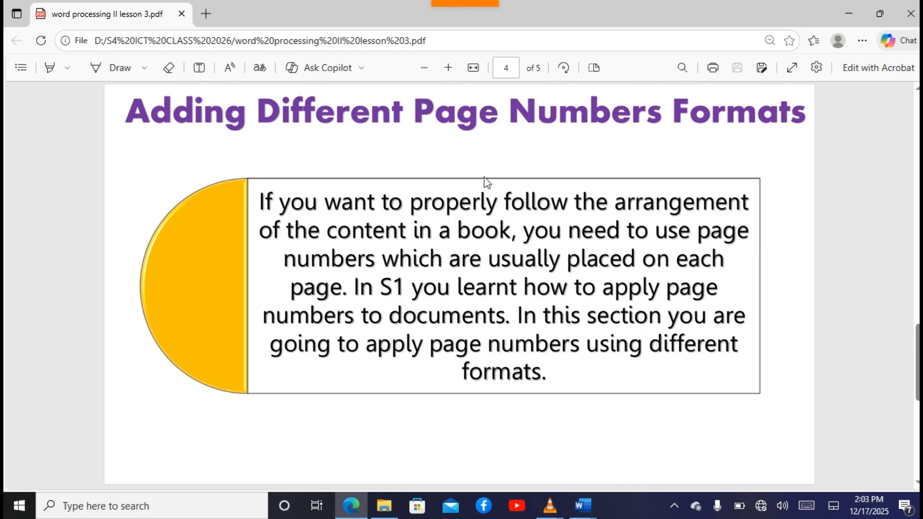
{"action": "scroll", "coordinate": [483, 177], "scroll_direction": "down", "scroll_amount": 6}
{"action": "key", "text": "F11"}
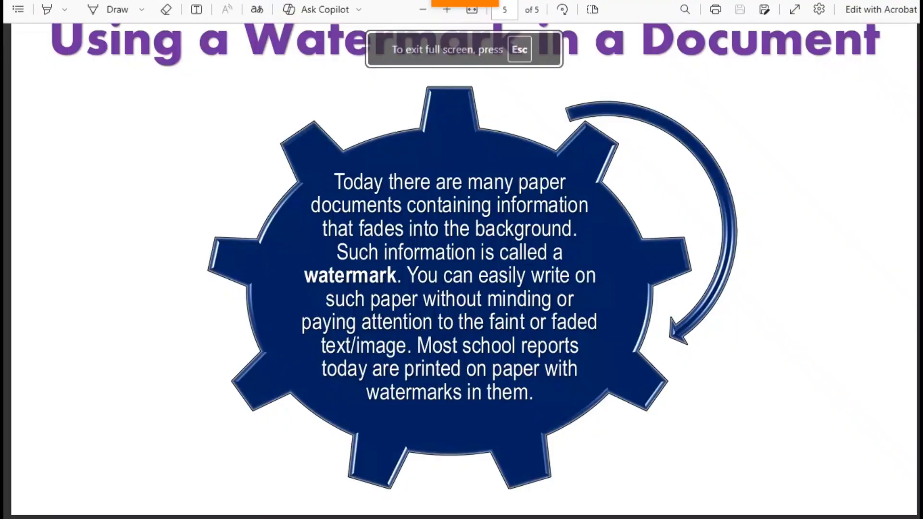